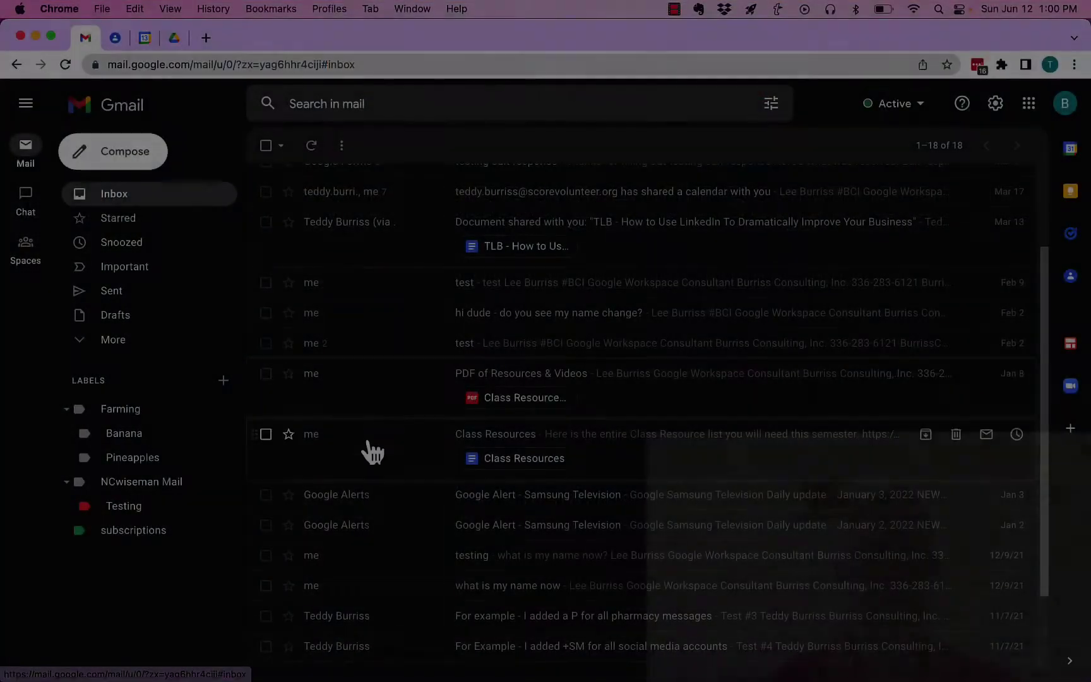
# Step: Open the Samsung Television Google Alert email and start forwarding it
pyautogui.scroll(-3, 587, 464)
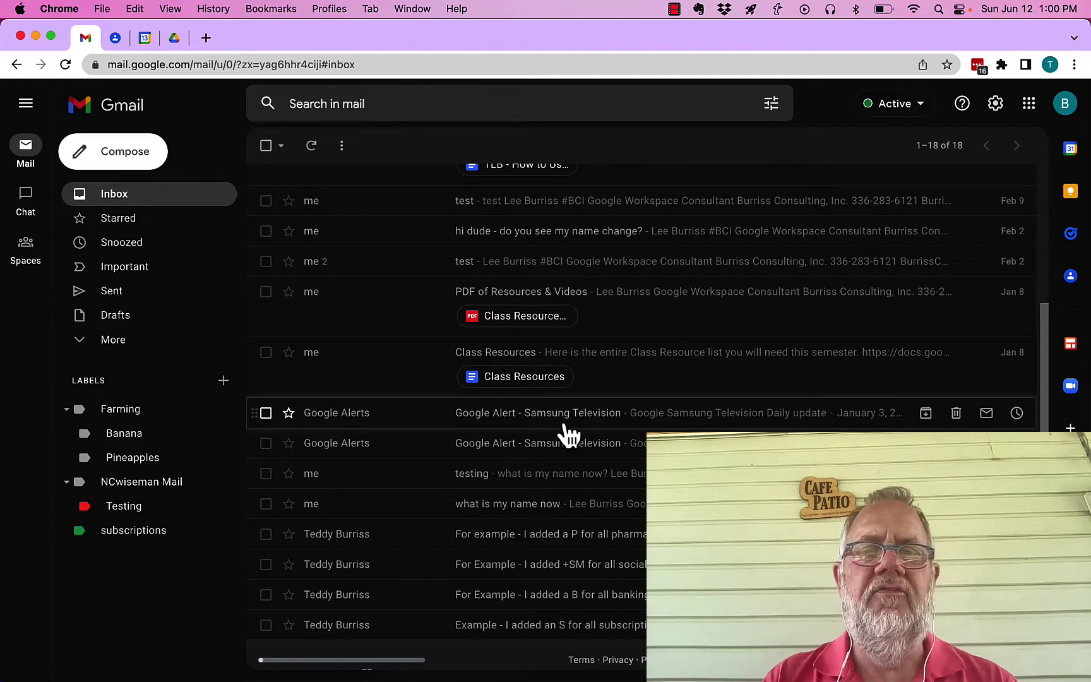
pyautogui.click(360, 413)
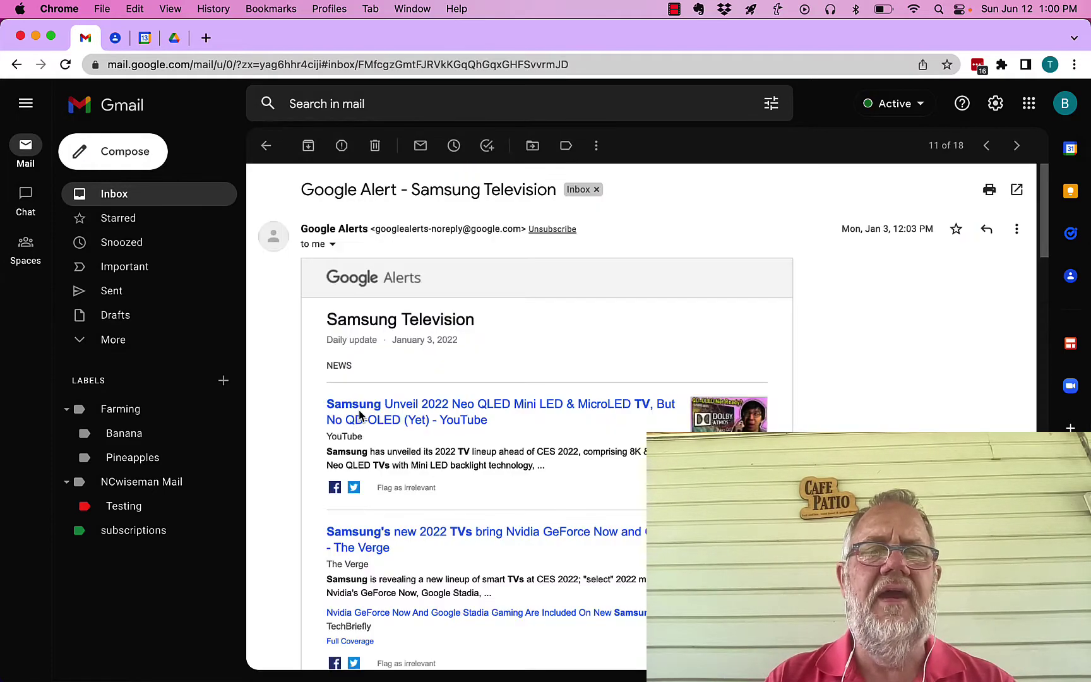
pyautogui.click(1018, 240)
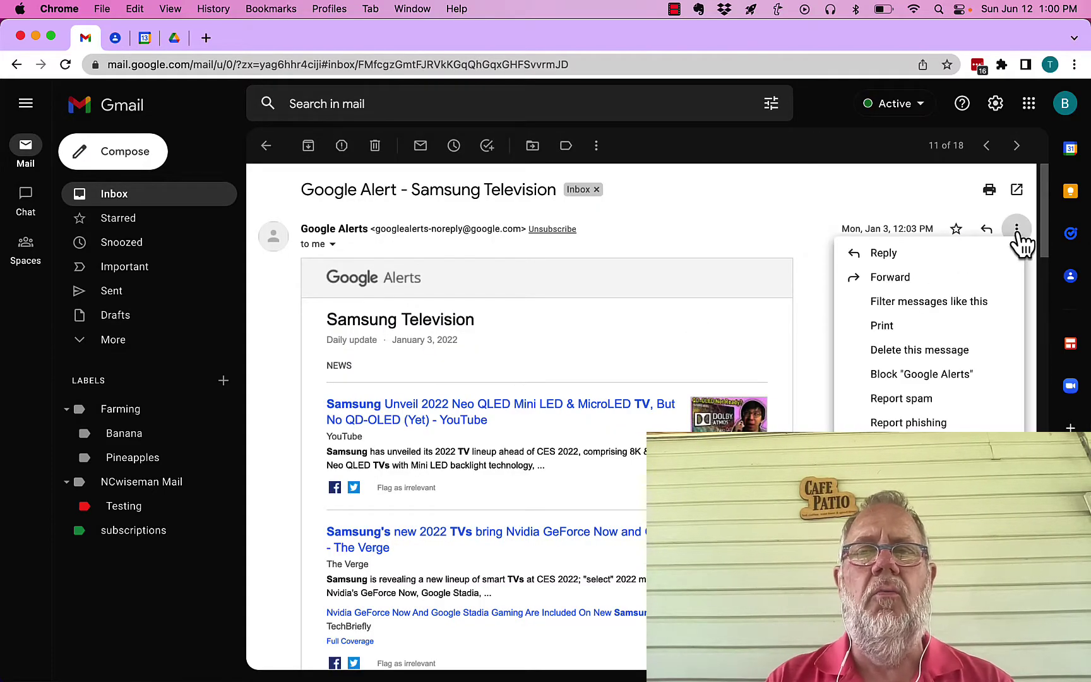
pyautogui.press('Escape')
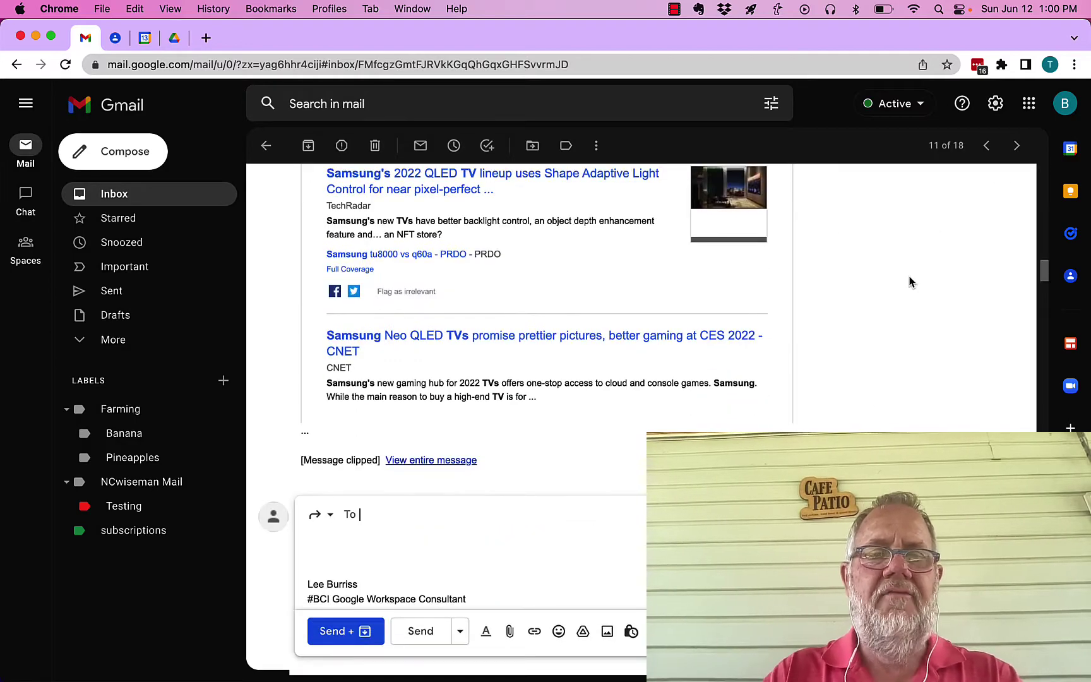
# Step: Address the forward to the suggested 'tedd' contact with the note 'Dude, take a look at this.'
pyautogui.write('tedd')
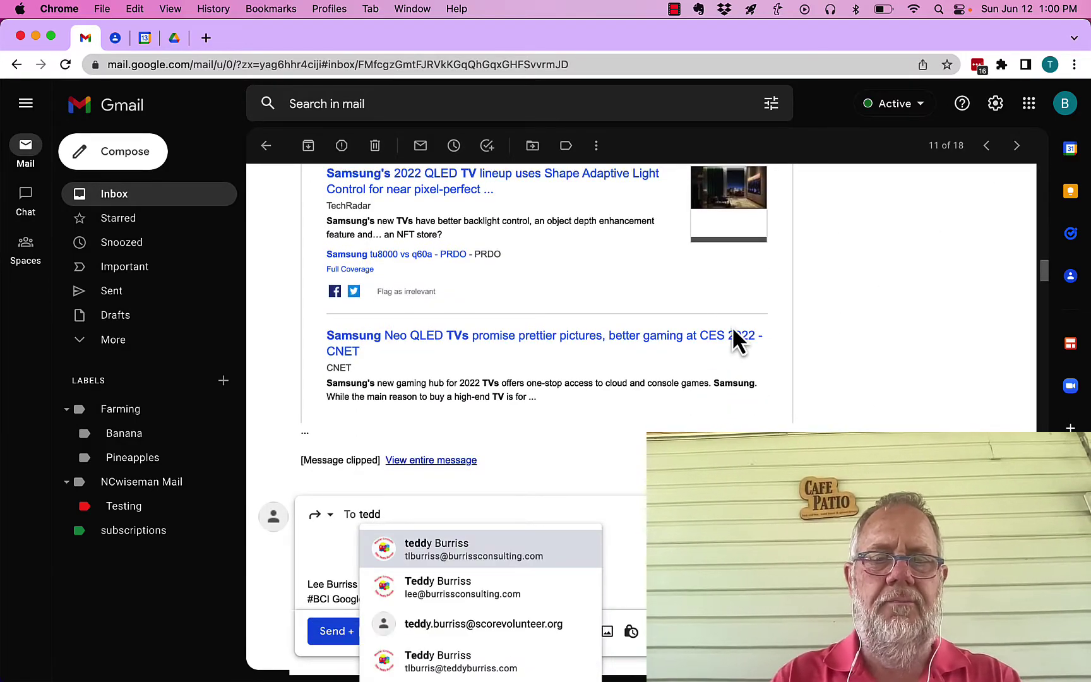
pyautogui.click(482, 553)
pyautogui.click(376, 550)
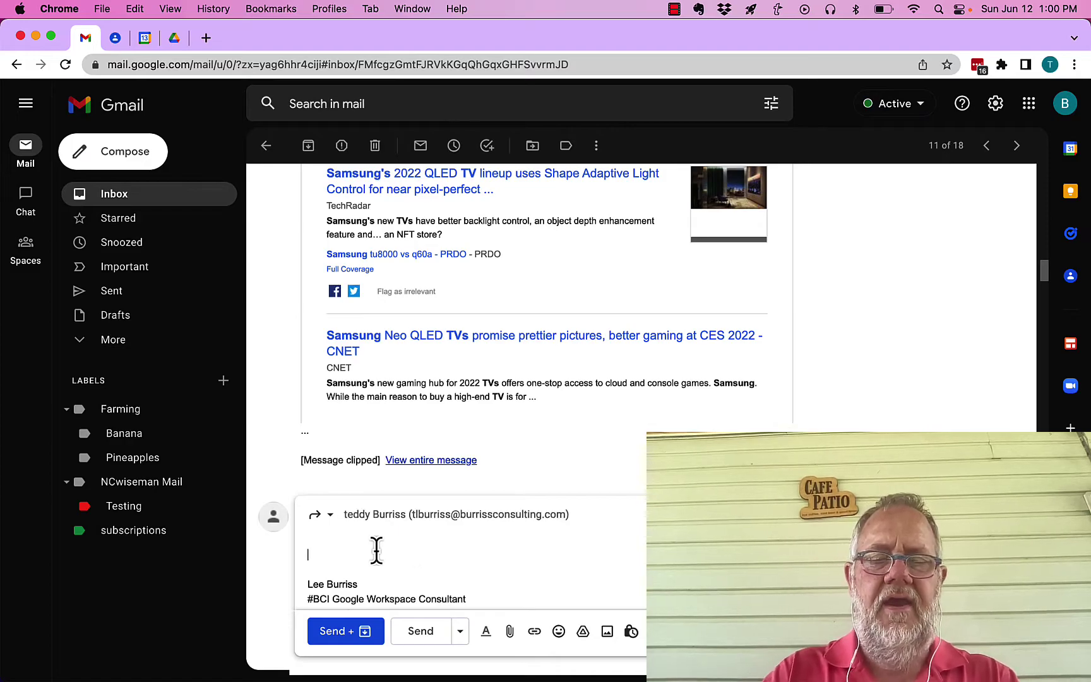
pyautogui.write('Dude, take a look at')
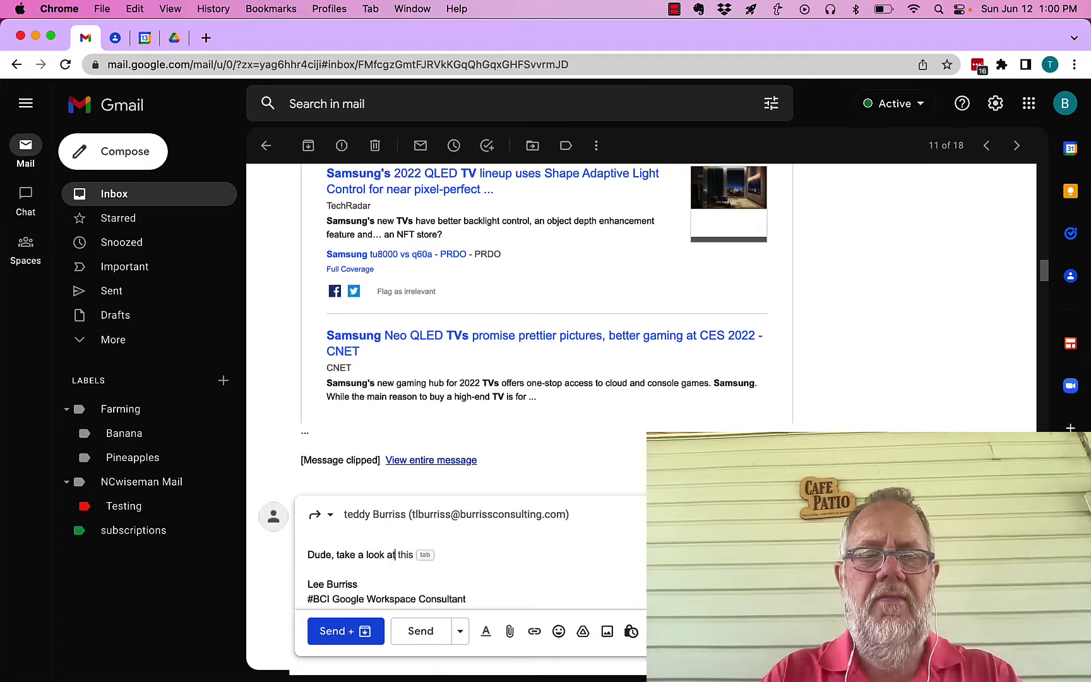
pyautogui.press('Tab')
pyautogui.write('.')
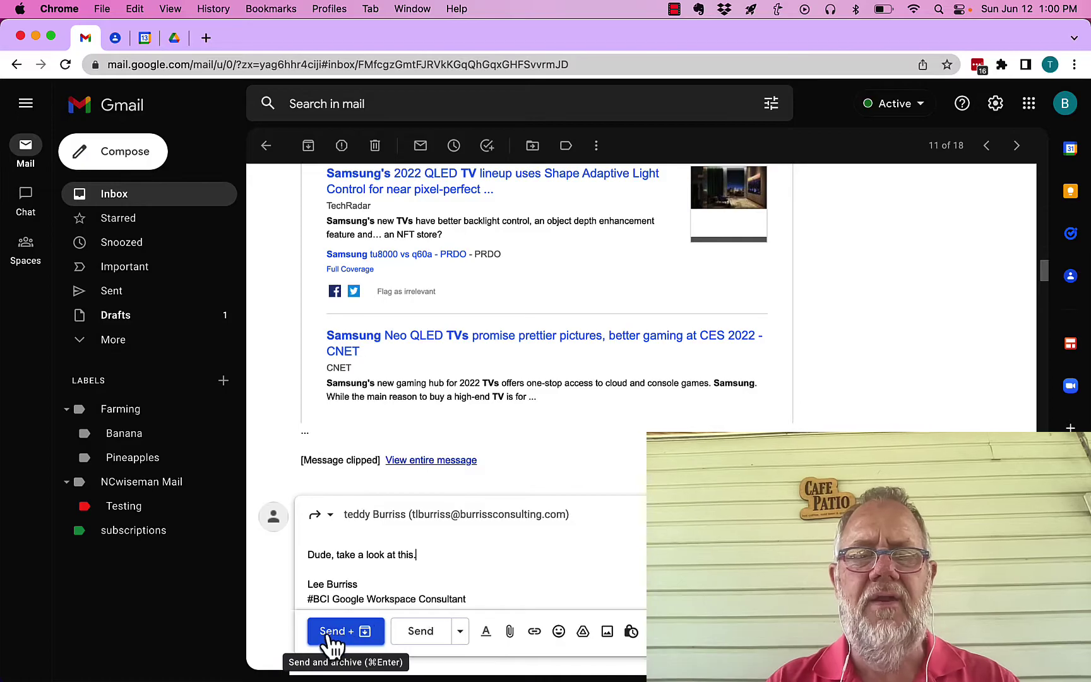
# Step: Keep the draft as a Forward and send the Samsung alert using Send + archive
pyautogui.scroll(2, 485, 524)
pyautogui.scroll(10, 358, 214)
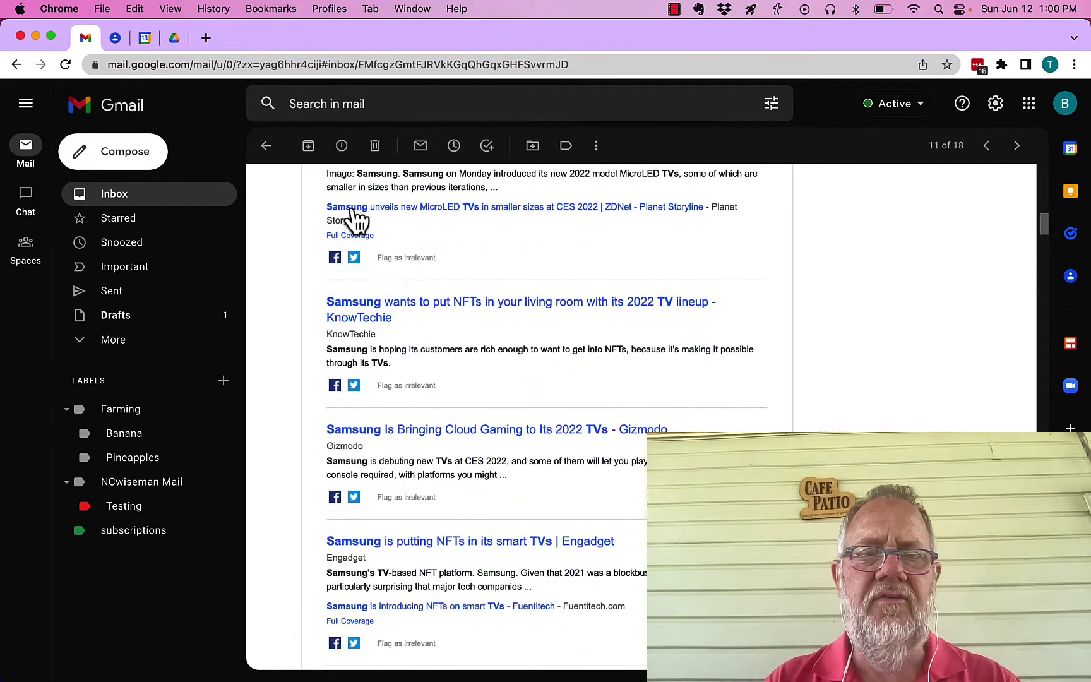
pyautogui.scroll(10, 361, 200)
pyautogui.scroll(10, 379, 201)
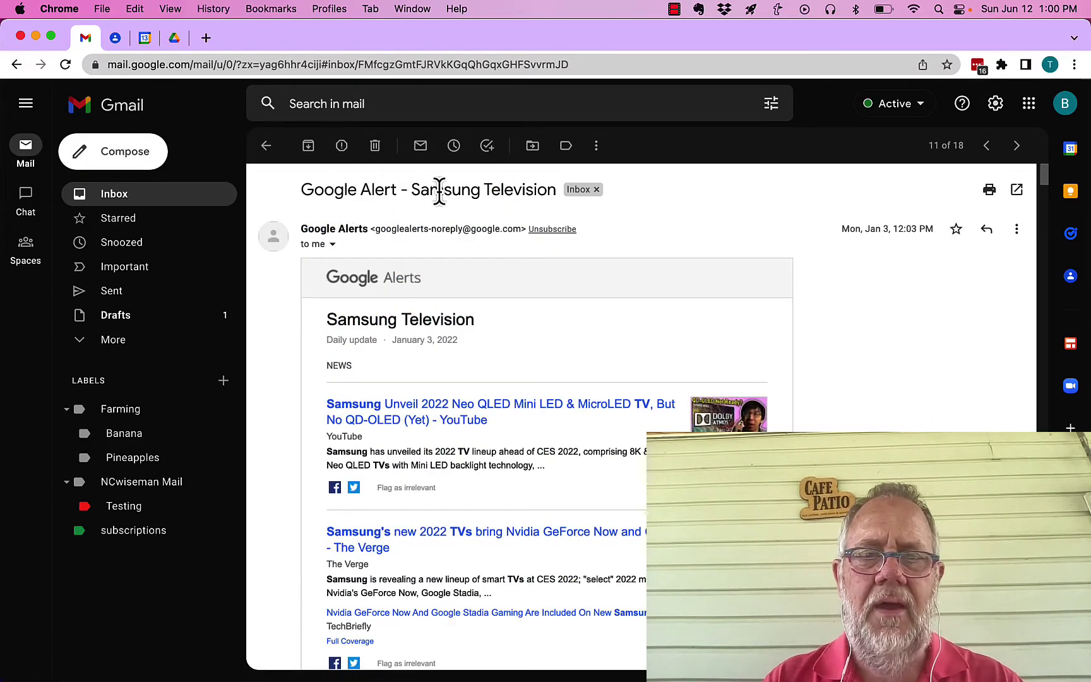
pyautogui.scroll(-10, 589, 423)
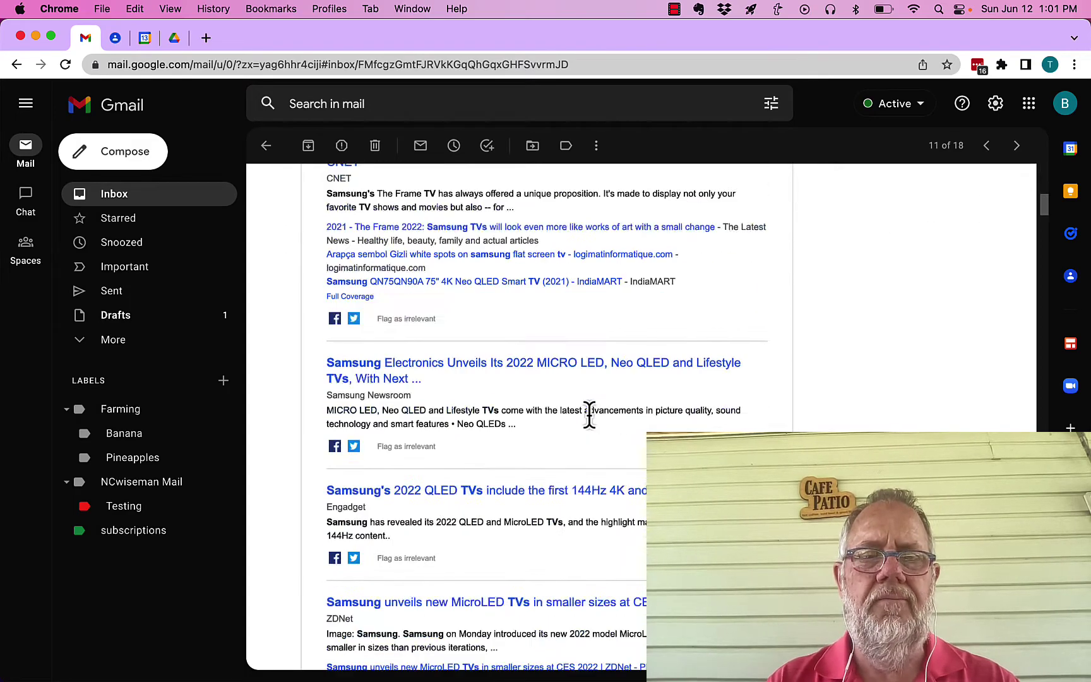
pyautogui.scroll(-5, 589, 415)
pyautogui.scroll(-5, 589, 415)
pyautogui.scroll(-5, 589, 415)
pyautogui.scroll(-5, 589, 414)
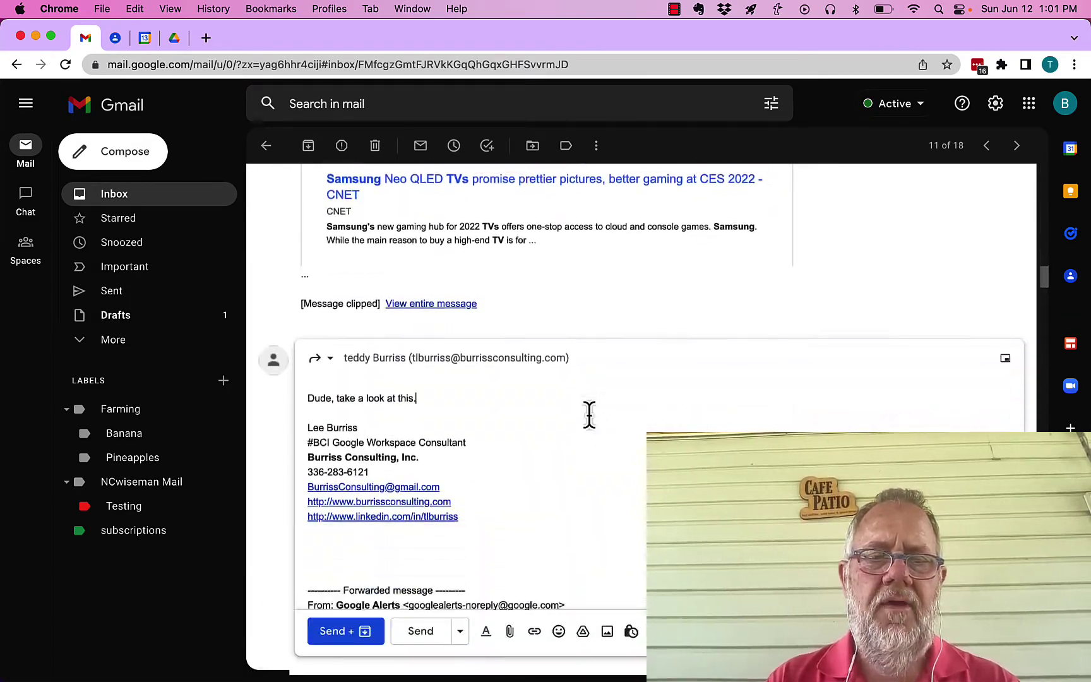
pyautogui.scroll(-2, 589, 414)
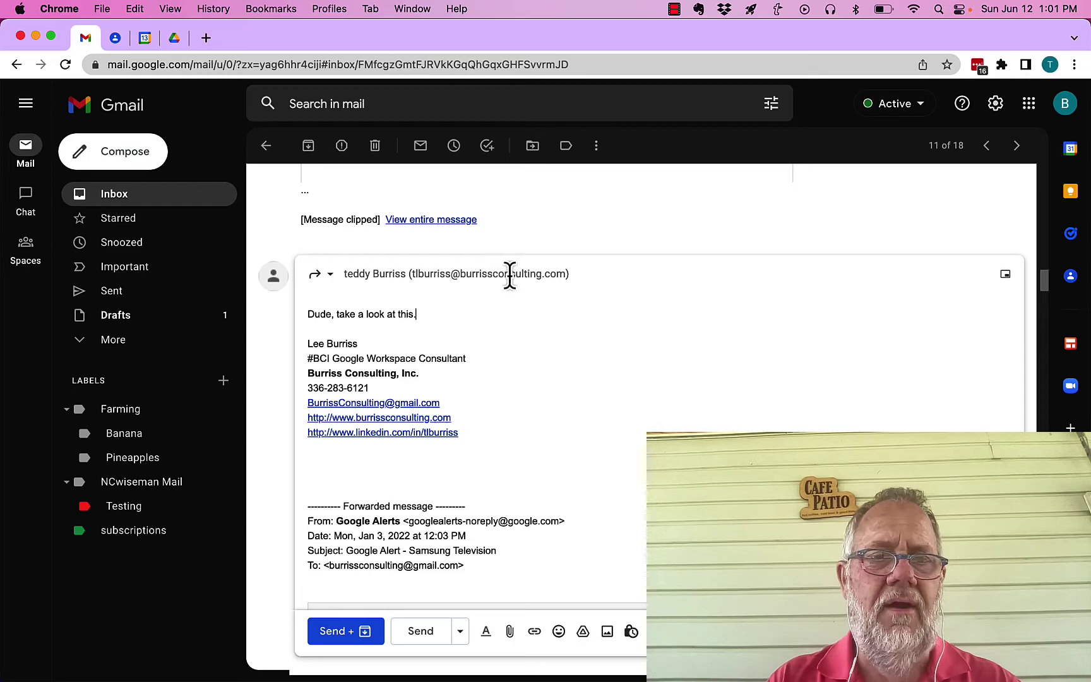
pyautogui.click(322, 276)
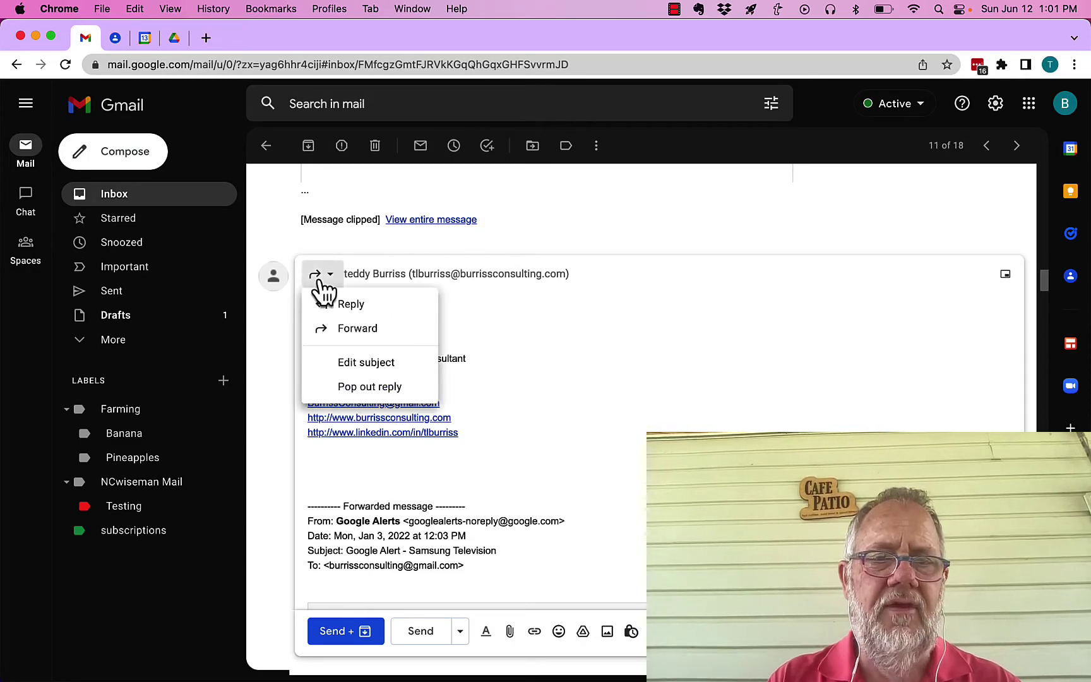
pyautogui.click(349, 329)
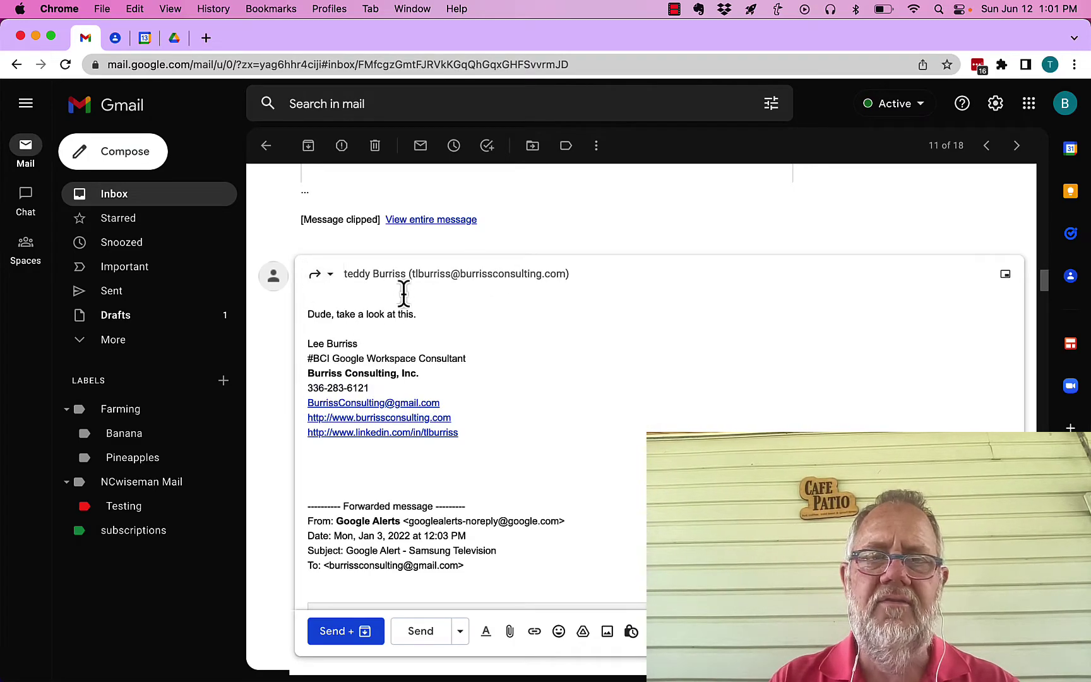
pyautogui.click(341, 639)
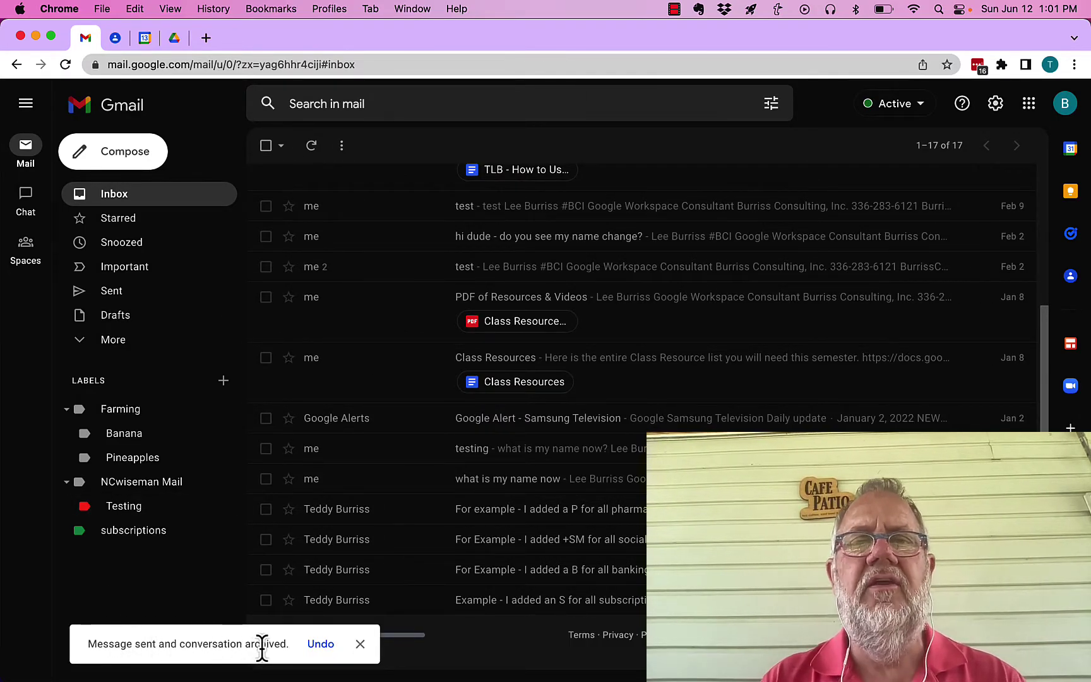
# Step: Check the Samsung alert forward in Sent, then return to Inbox and expand the More folders
pyautogui.press('#')
pyautogui.scroll(-3, 499, 512)
pyautogui.moveTo(597, 396)
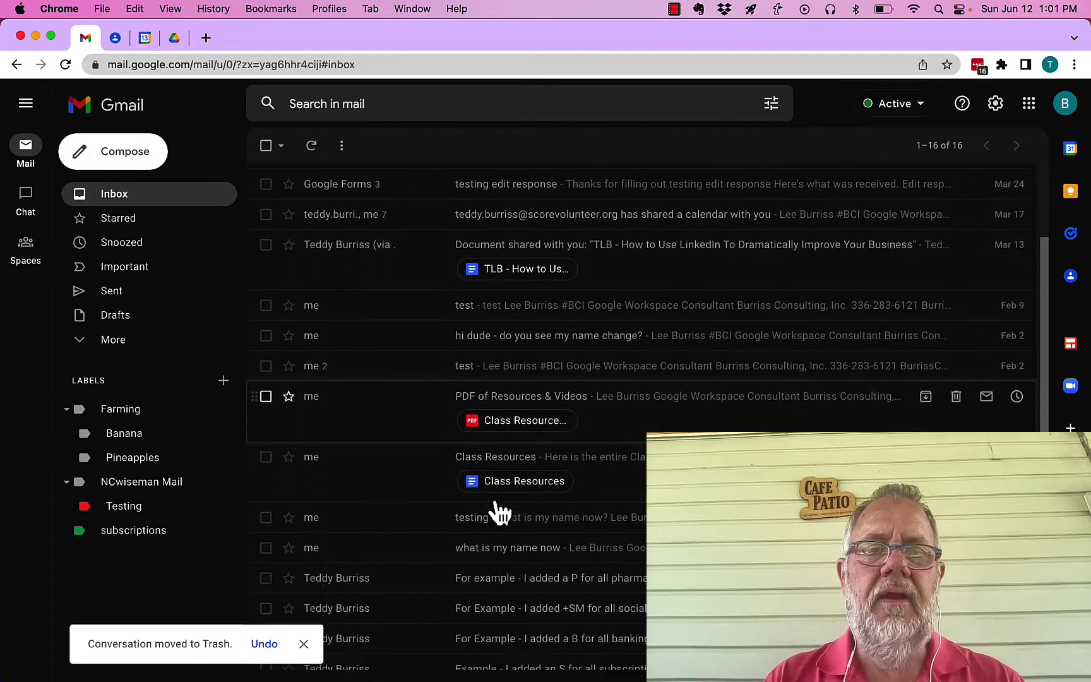
pyautogui.scroll(-2, 499, 511)
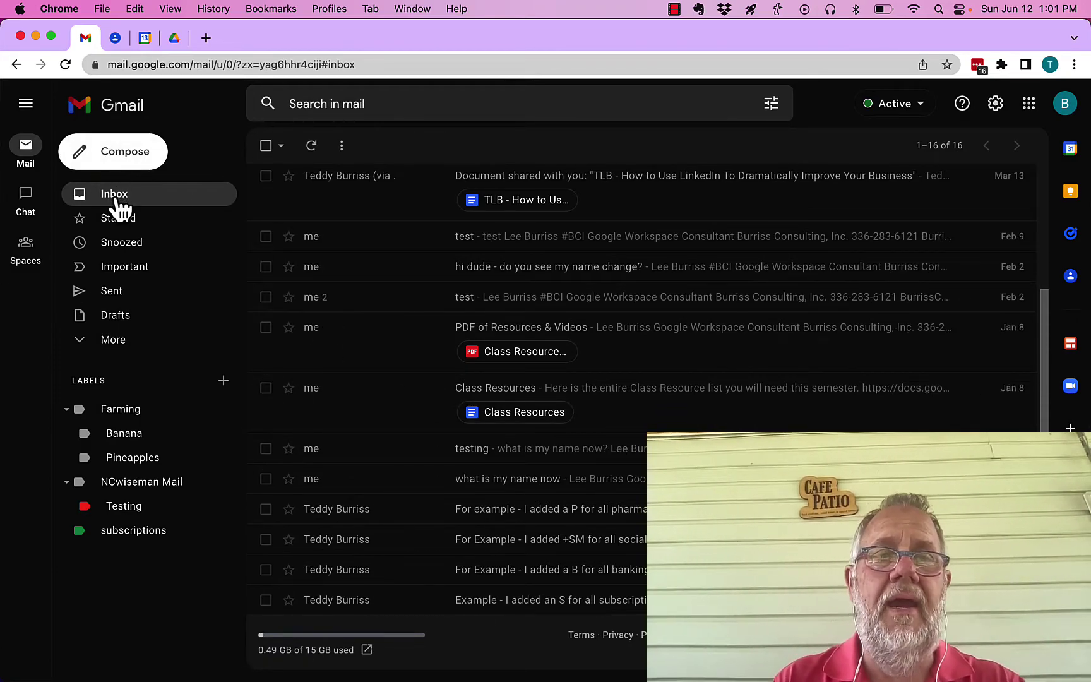
pyautogui.click(113, 292)
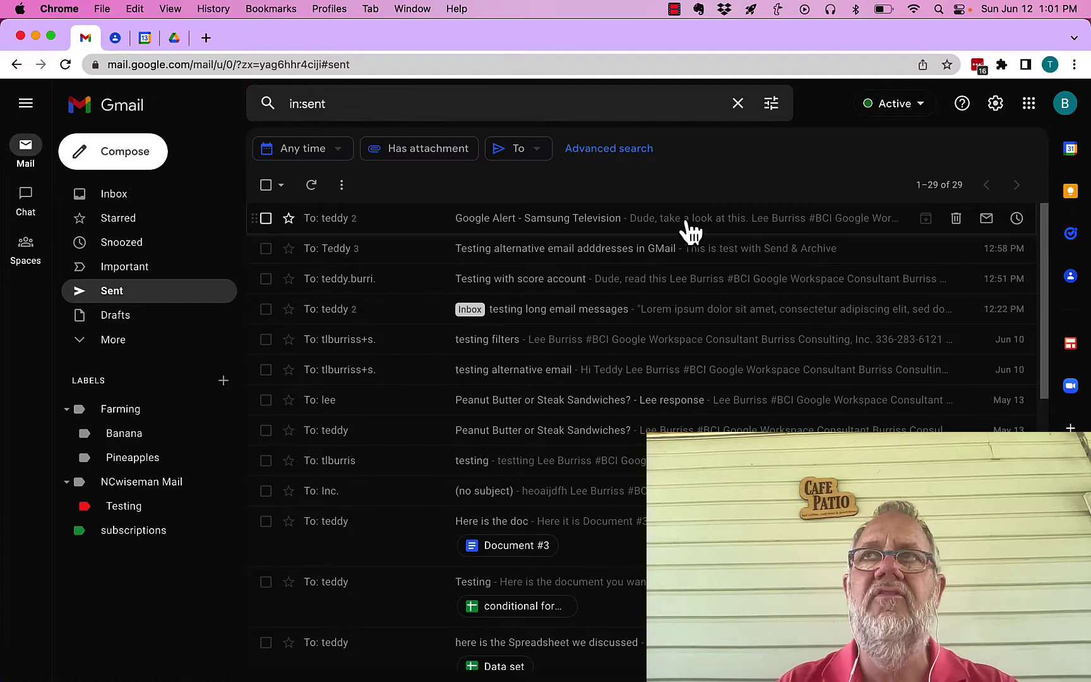
pyautogui.click(127, 198)
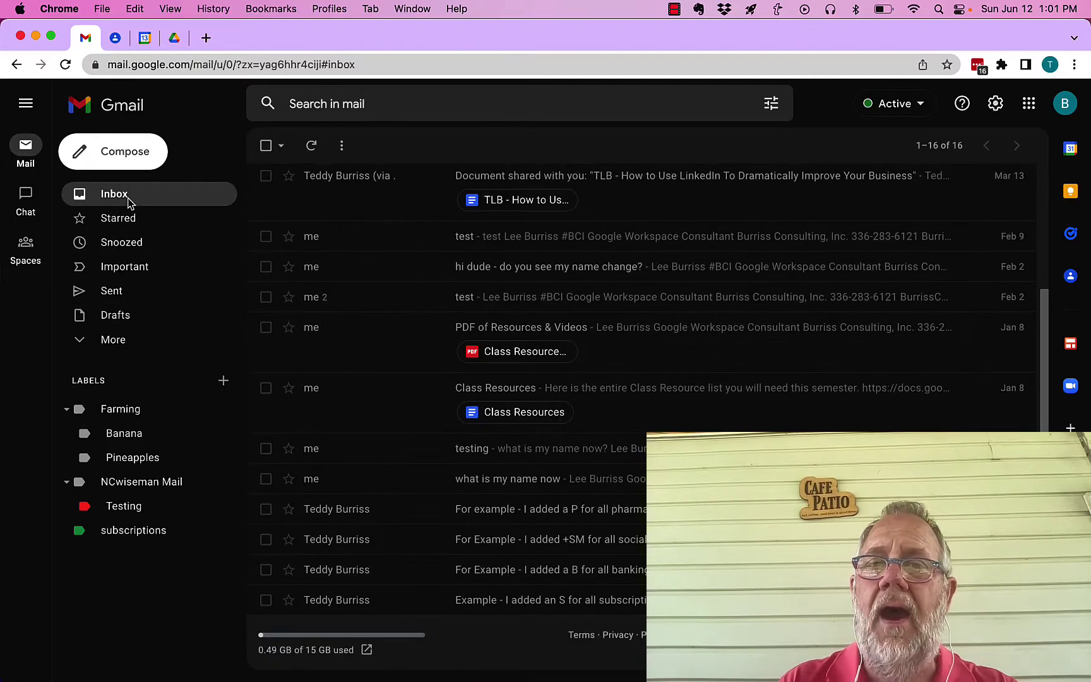
pyautogui.click(87, 345)
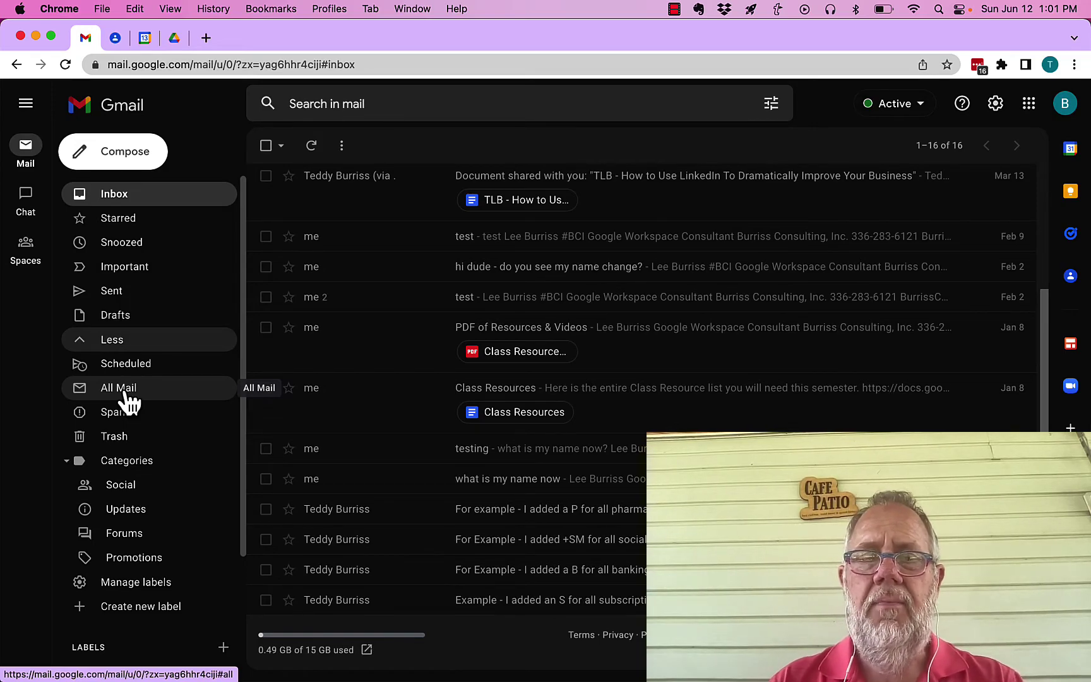
# Step: Find the archived Samsung alert in All Mail, then start forwarding the LinkedIn order notification
pyautogui.click(125, 393)
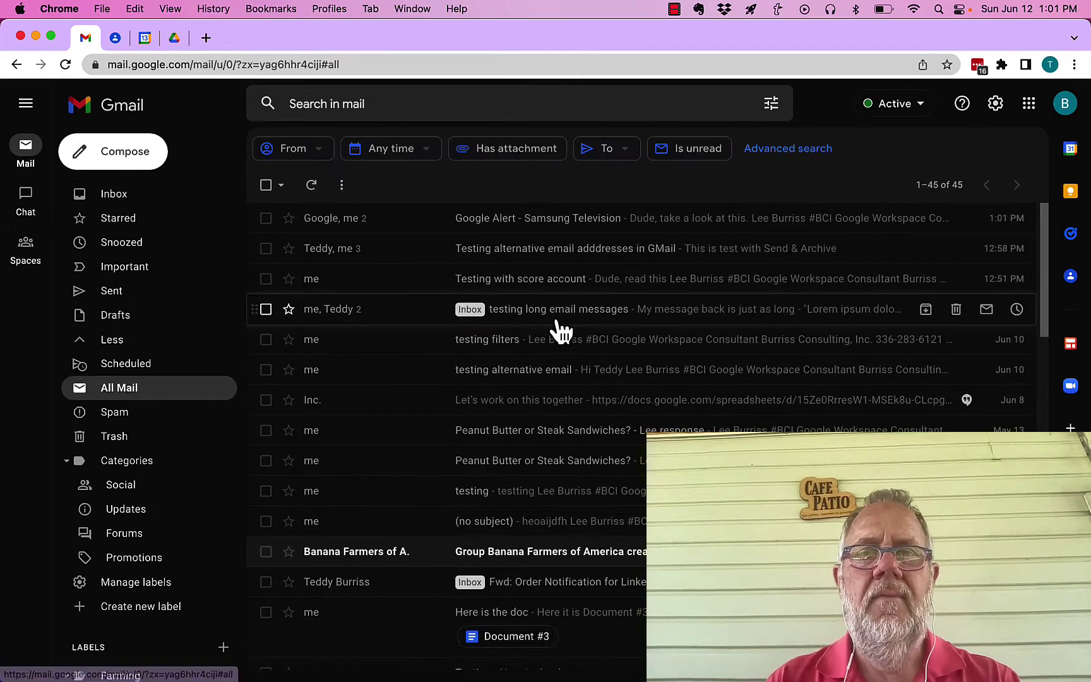
pyautogui.moveTo(574, 219)
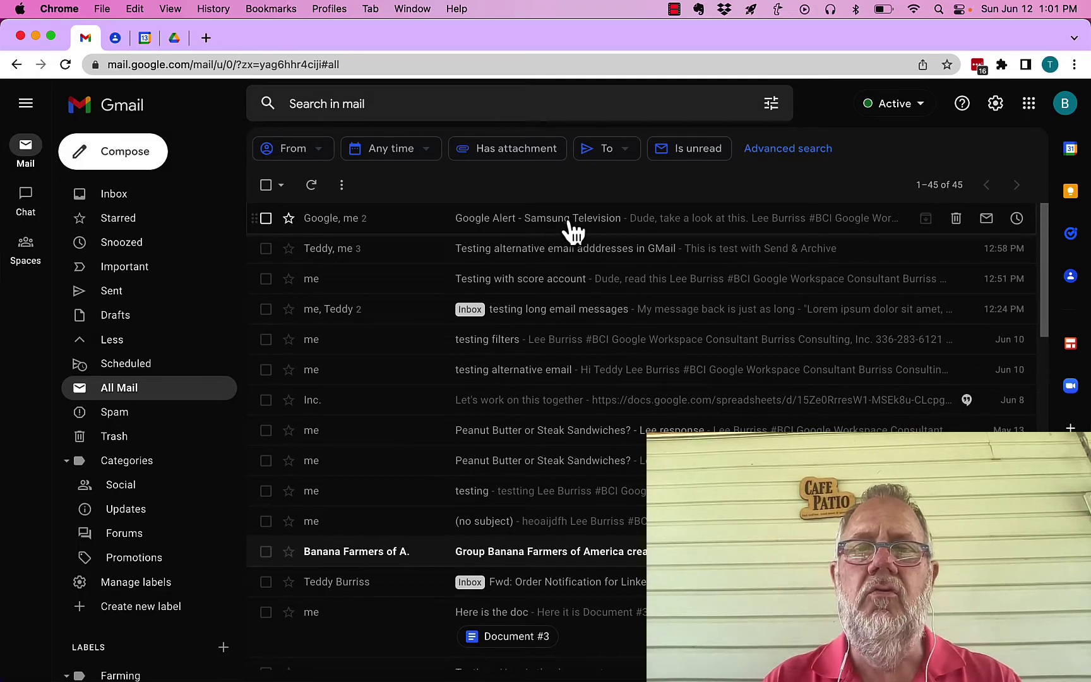
pyautogui.click(584, 231)
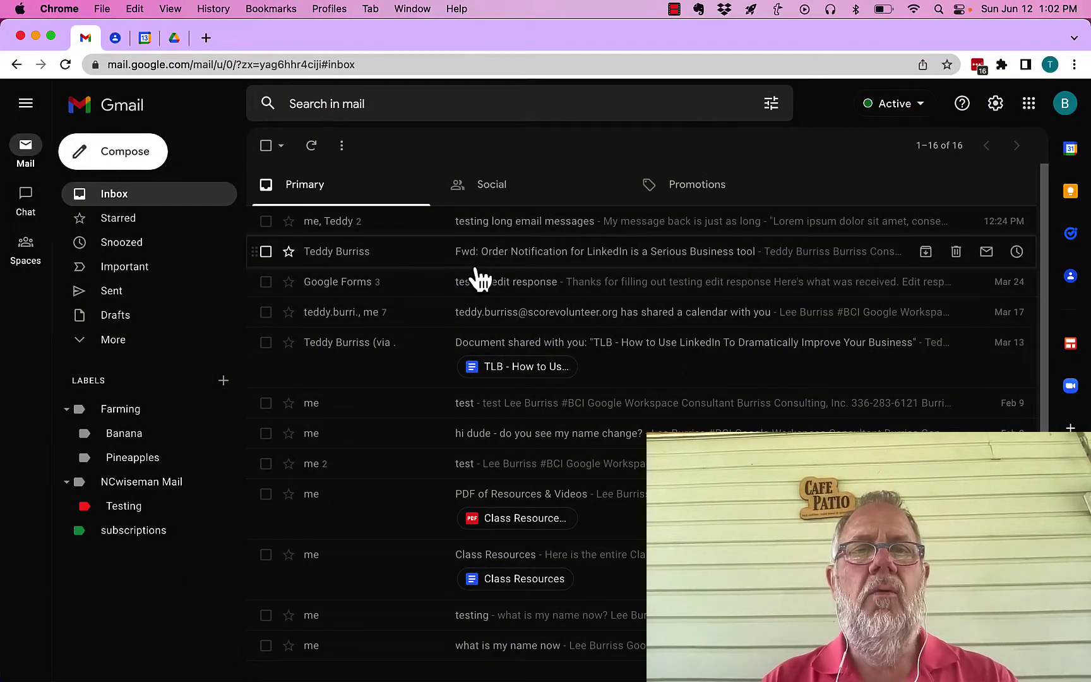
pyautogui.click(350, 252)
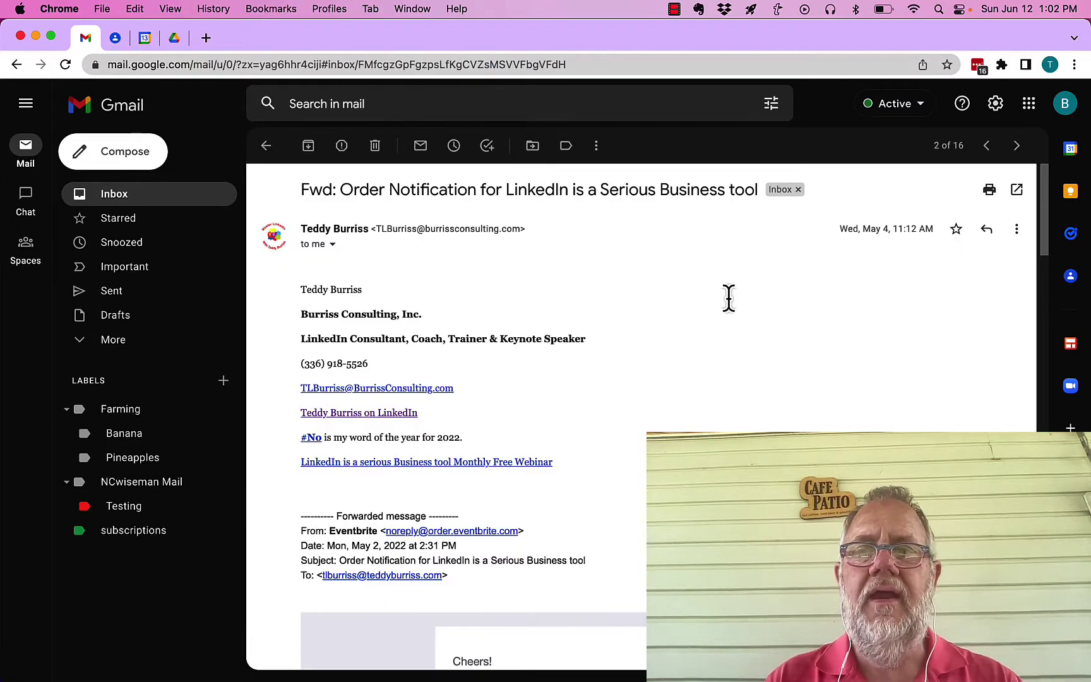
pyautogui.click(985, 230)
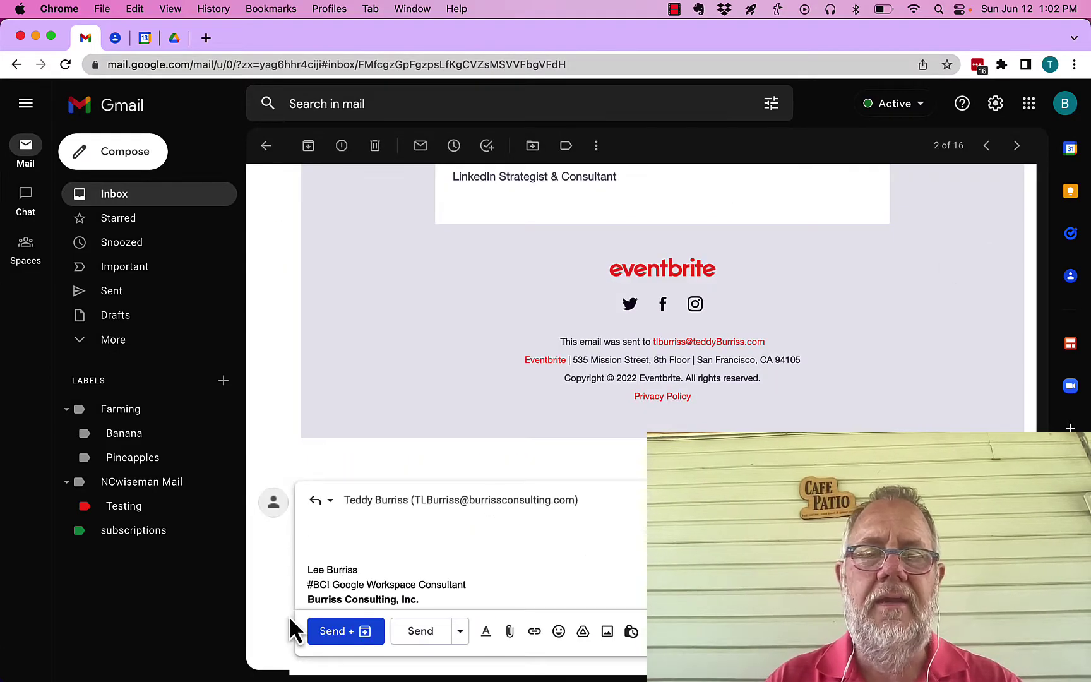
pyautogui.click(323, 500)
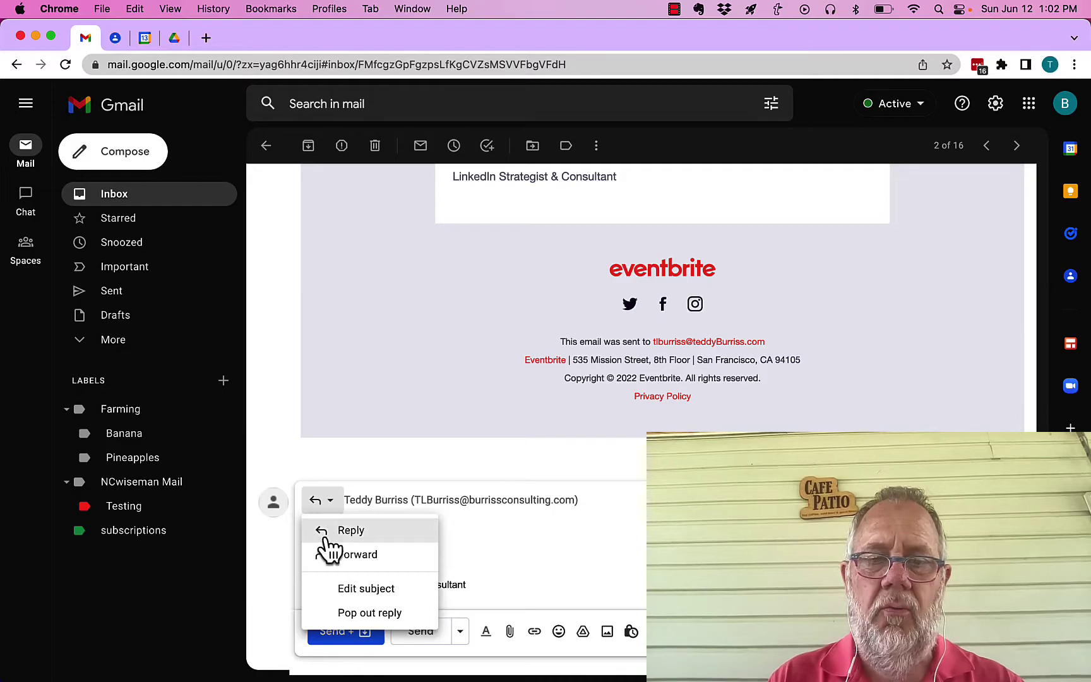
pyautogui.click(359, 555)
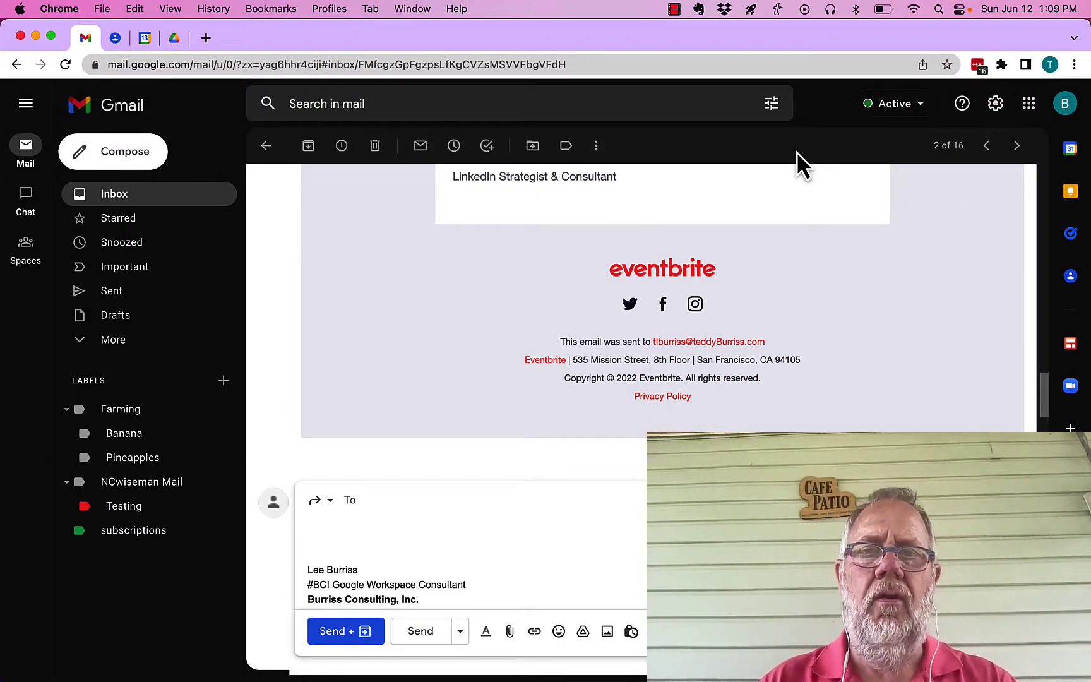
# Step: Discard the empty forward and show the enabled Send & Archive option in General settings
pyautogui.click(1004, 631)
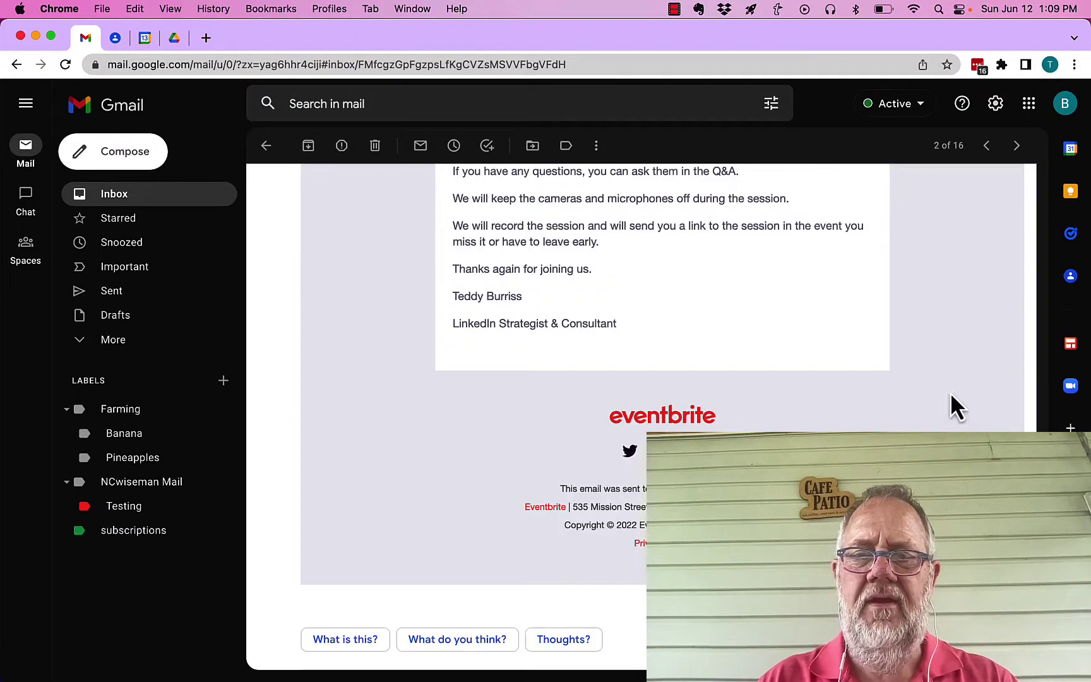
pyautogui.click(996, 107)
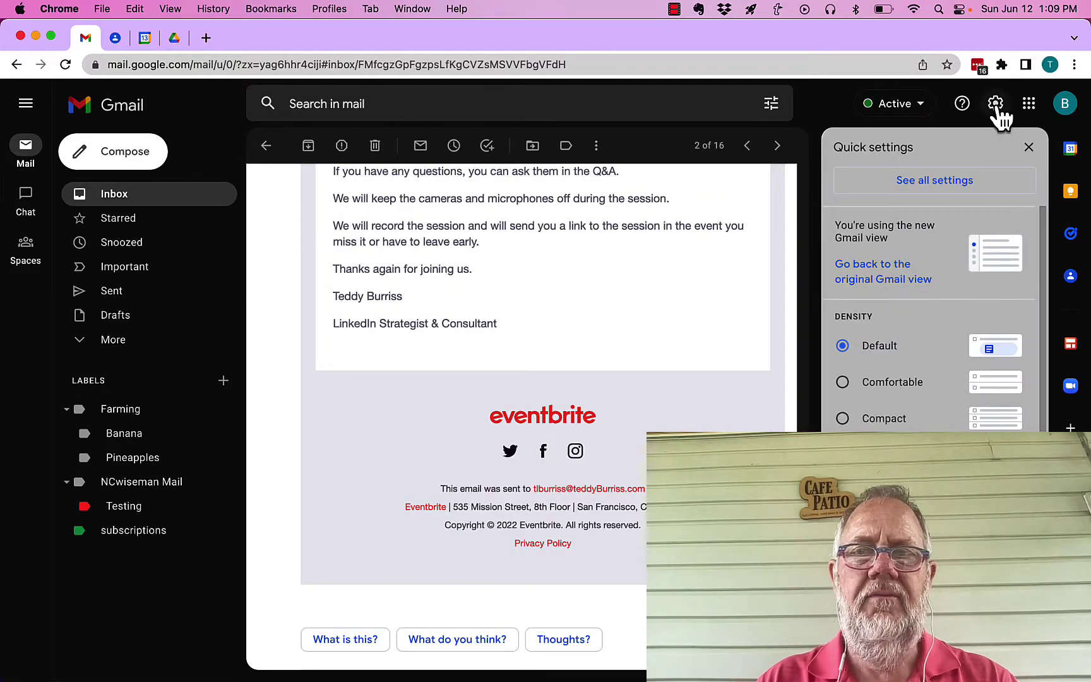
pyautogui.click(934, 185)
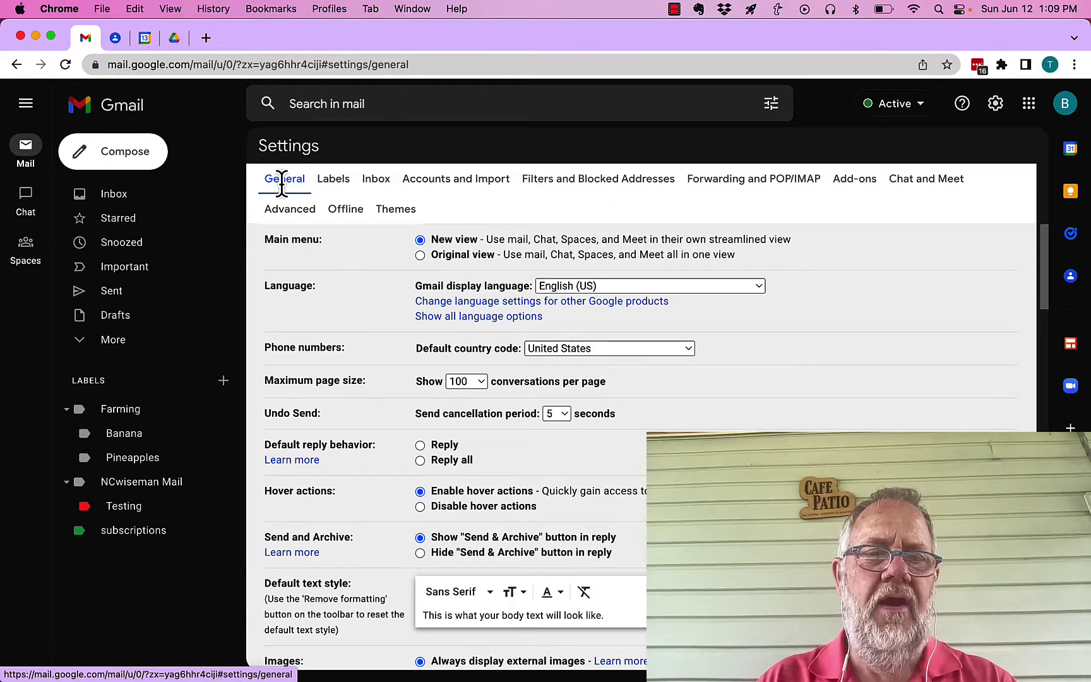
pyautogui.moveTo(276, 537); pyautogui.dragTo(343, 536)
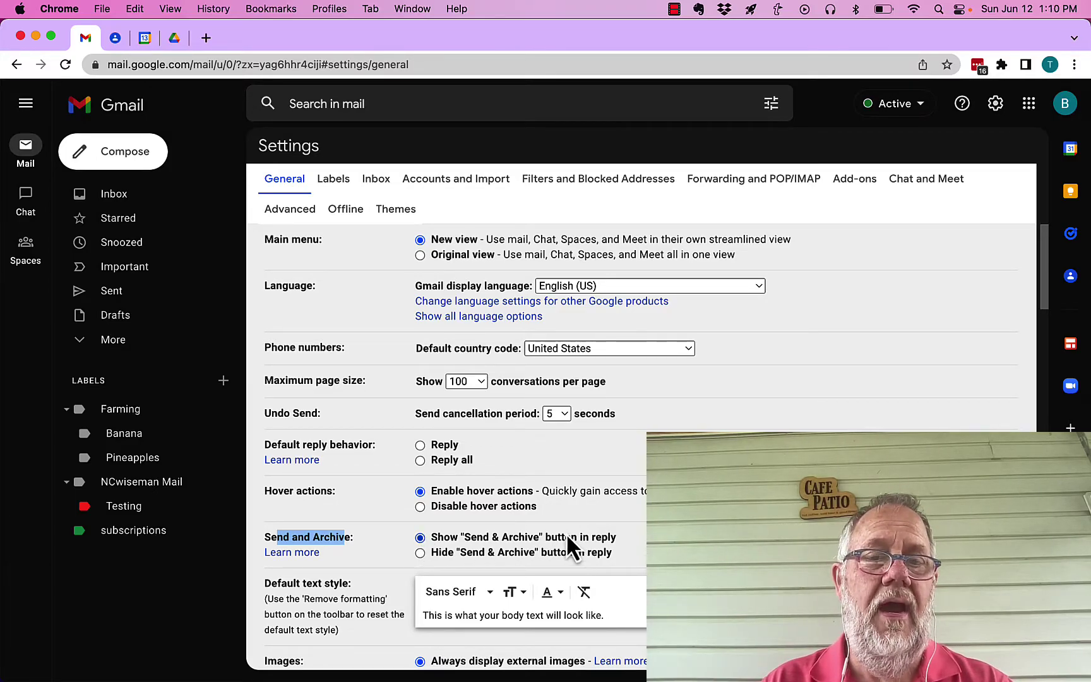
# Step: Start a reply in the 'testing long email messages' thread and view its extra send options
pyautogui.click(126, 197)
pyautogui.click(683, 233)
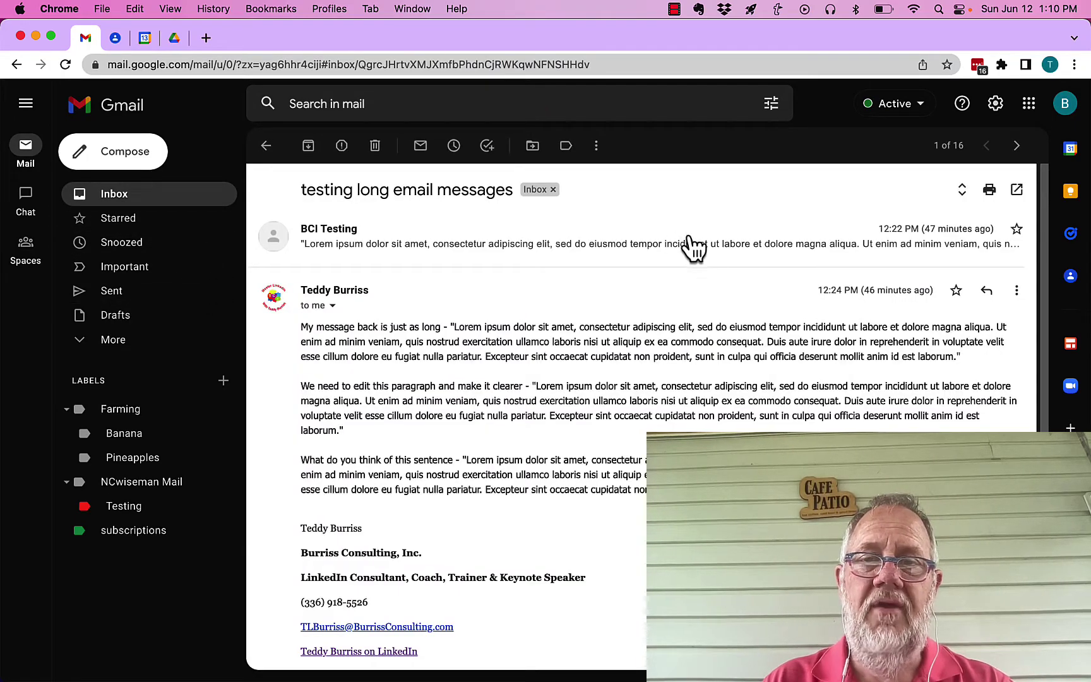
pyautogui.click(993, 294)
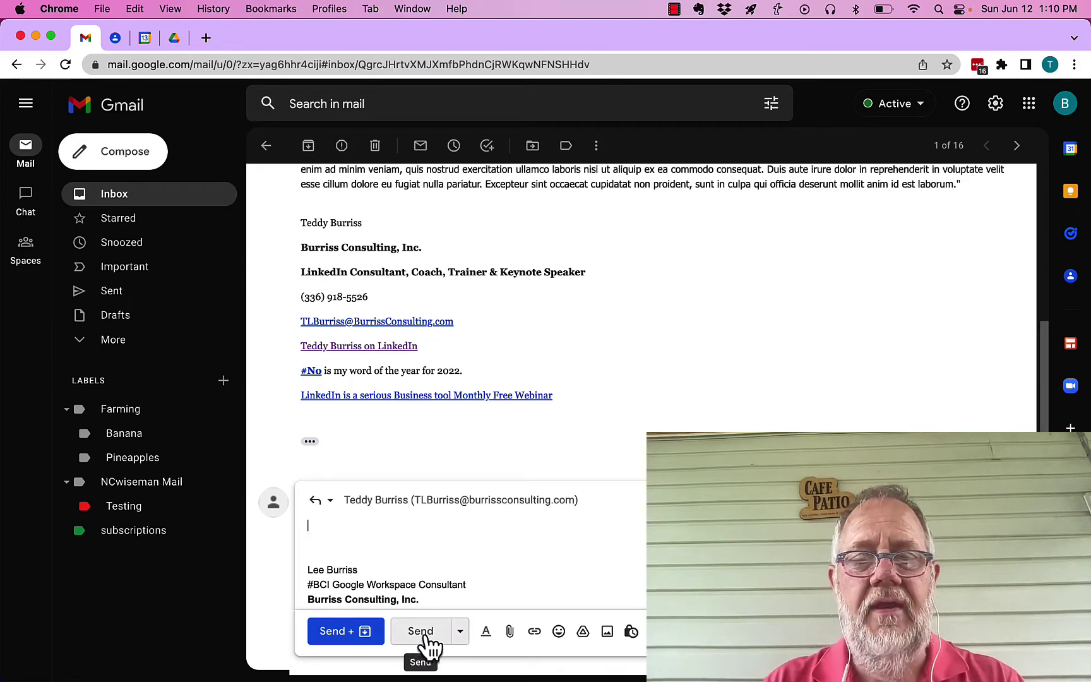
pyautogui.click(461, 634)
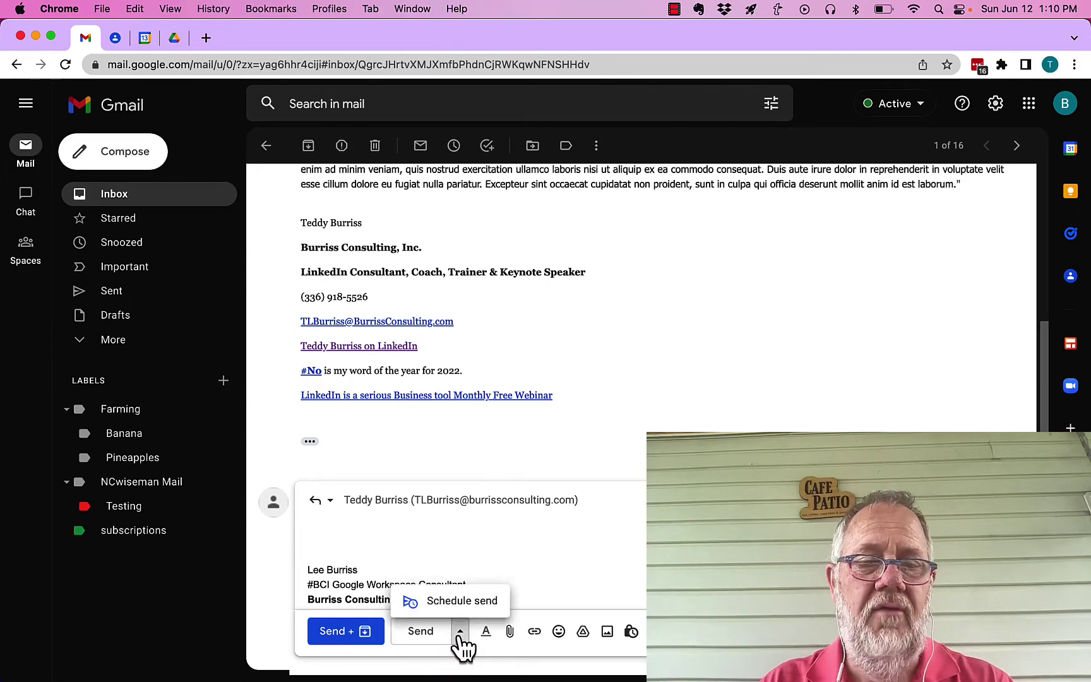
pyautogui.click(560, 544)
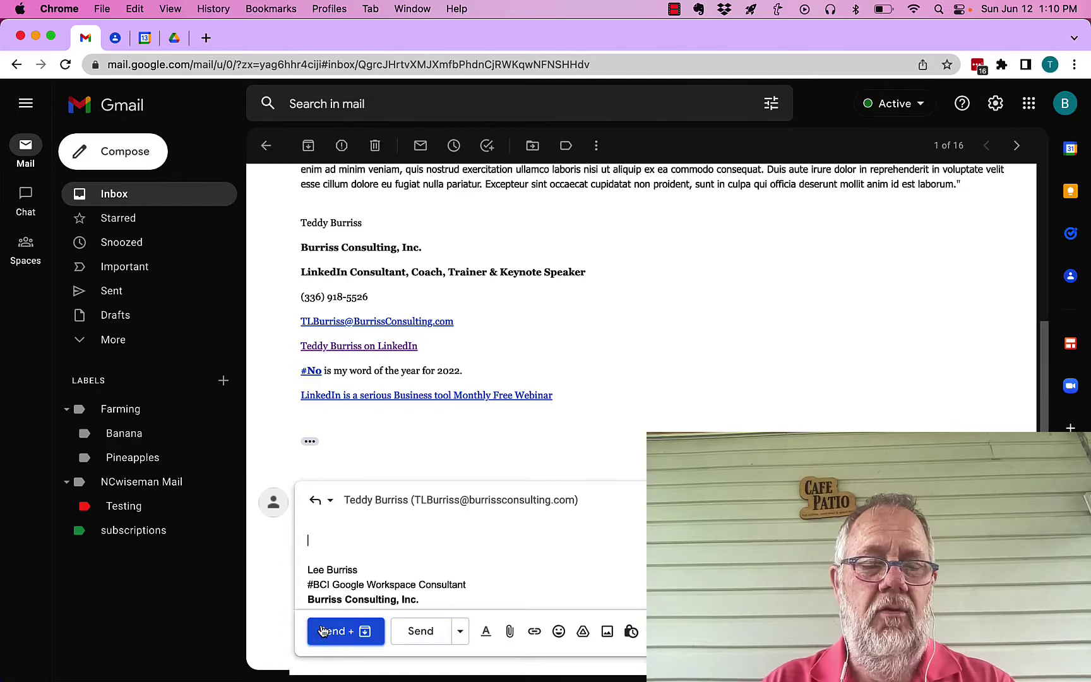